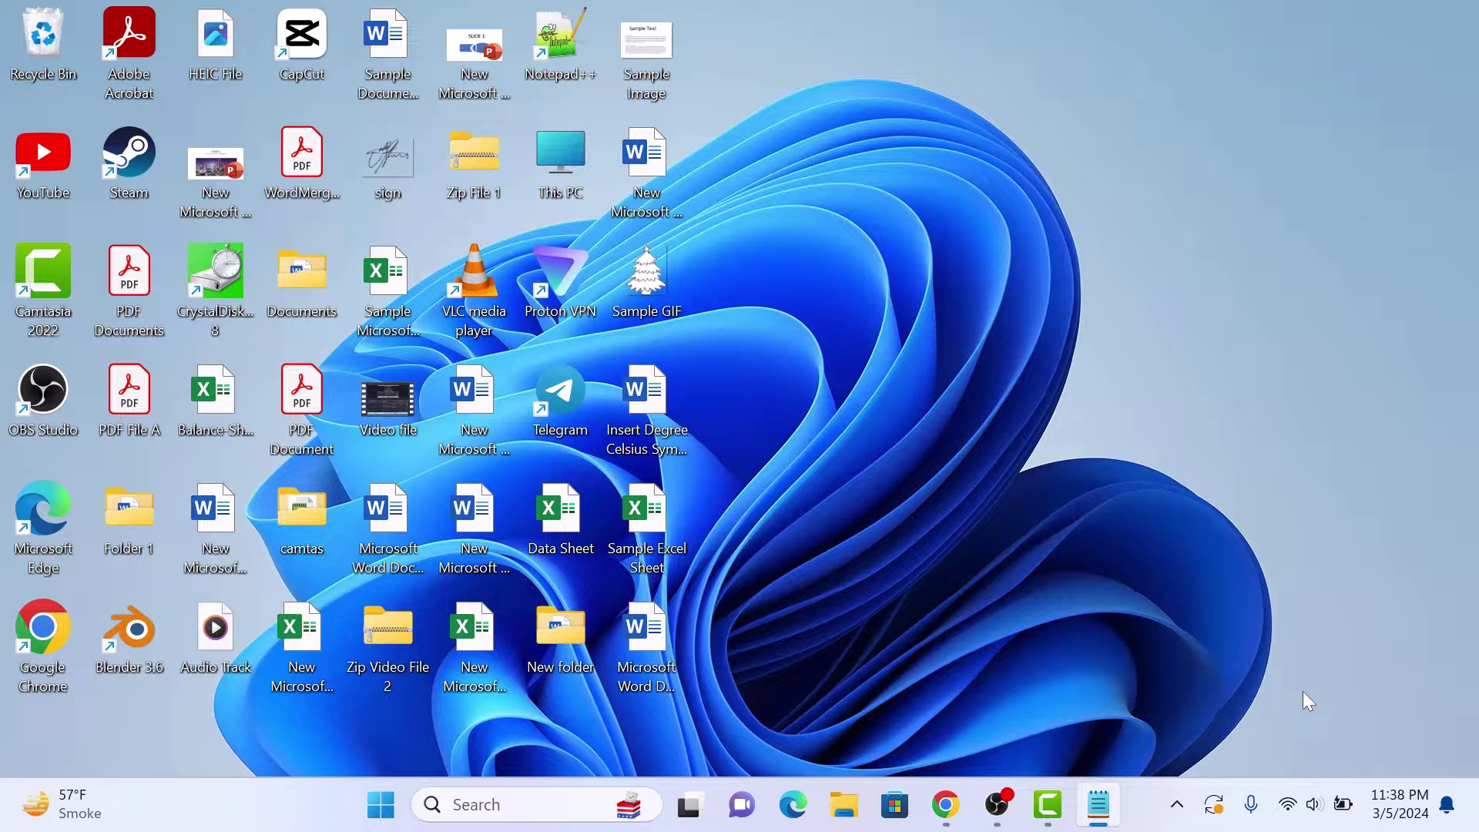
# - Bring back the Google Docs window and start a new drawing via Insert > Drawing > New
pyautogui.click(946, 804)
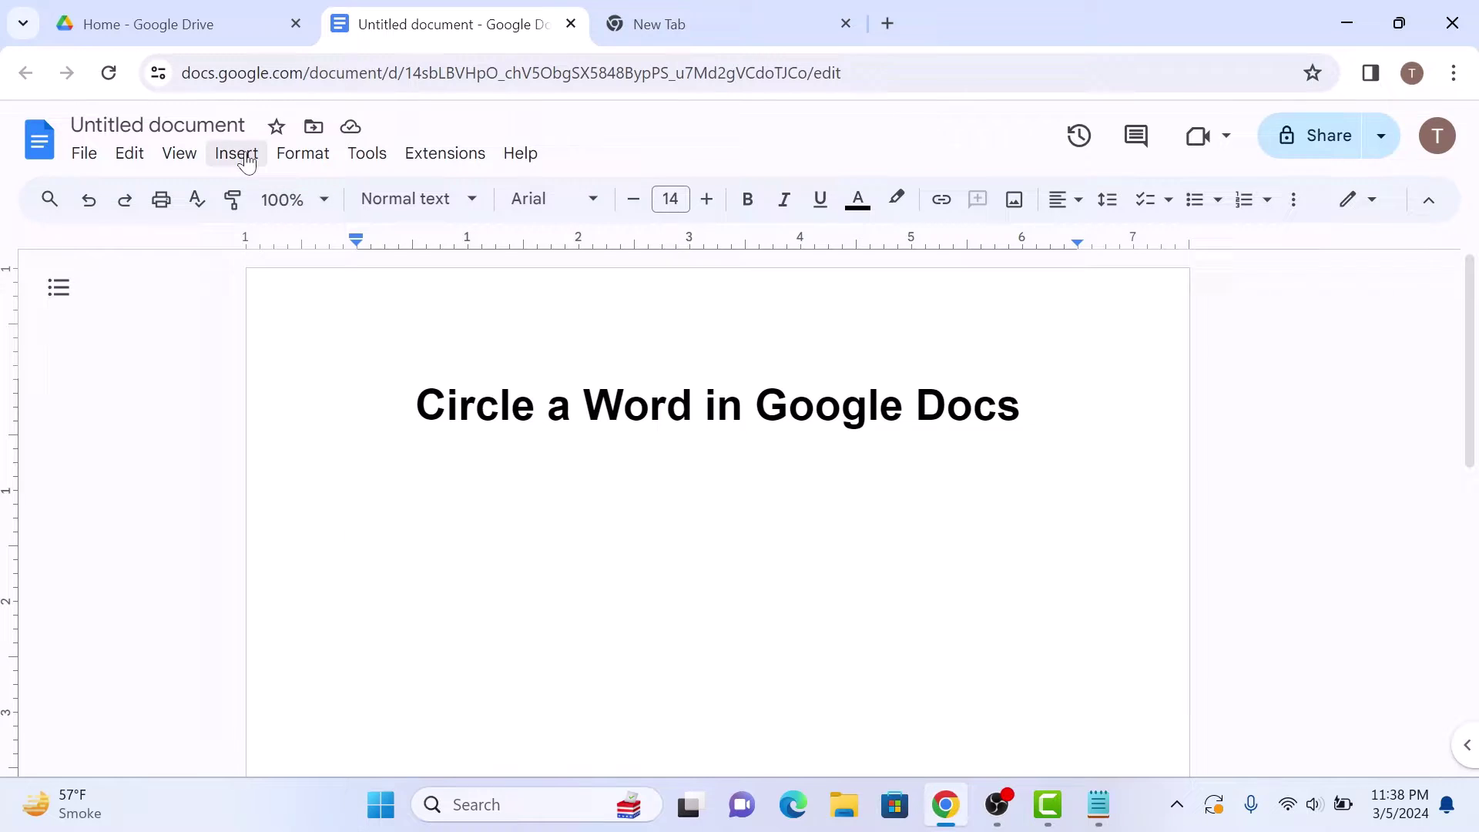
pyautogui.click(243, 159)
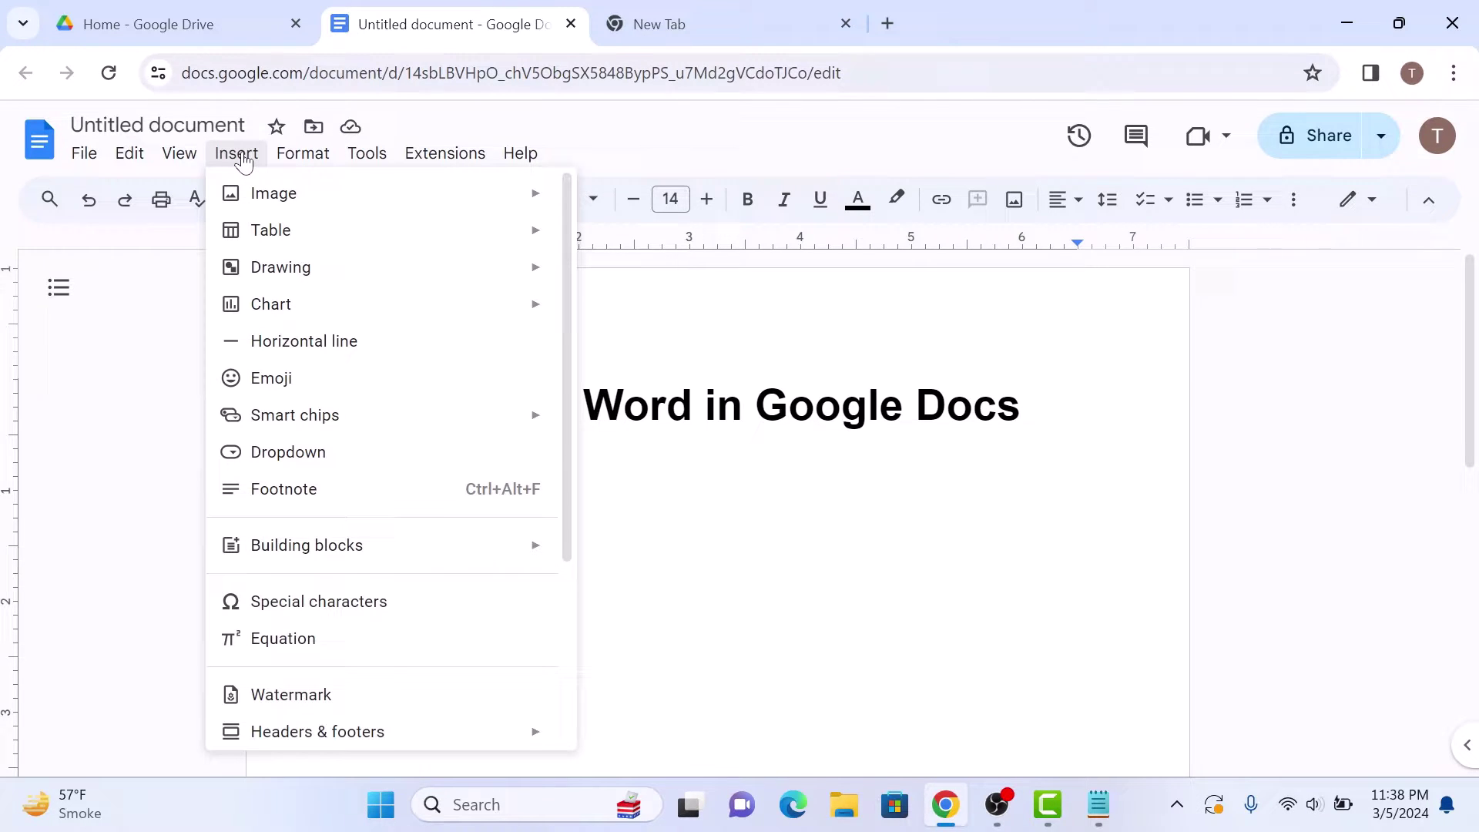
pyautogui.moveTo(281, 268)
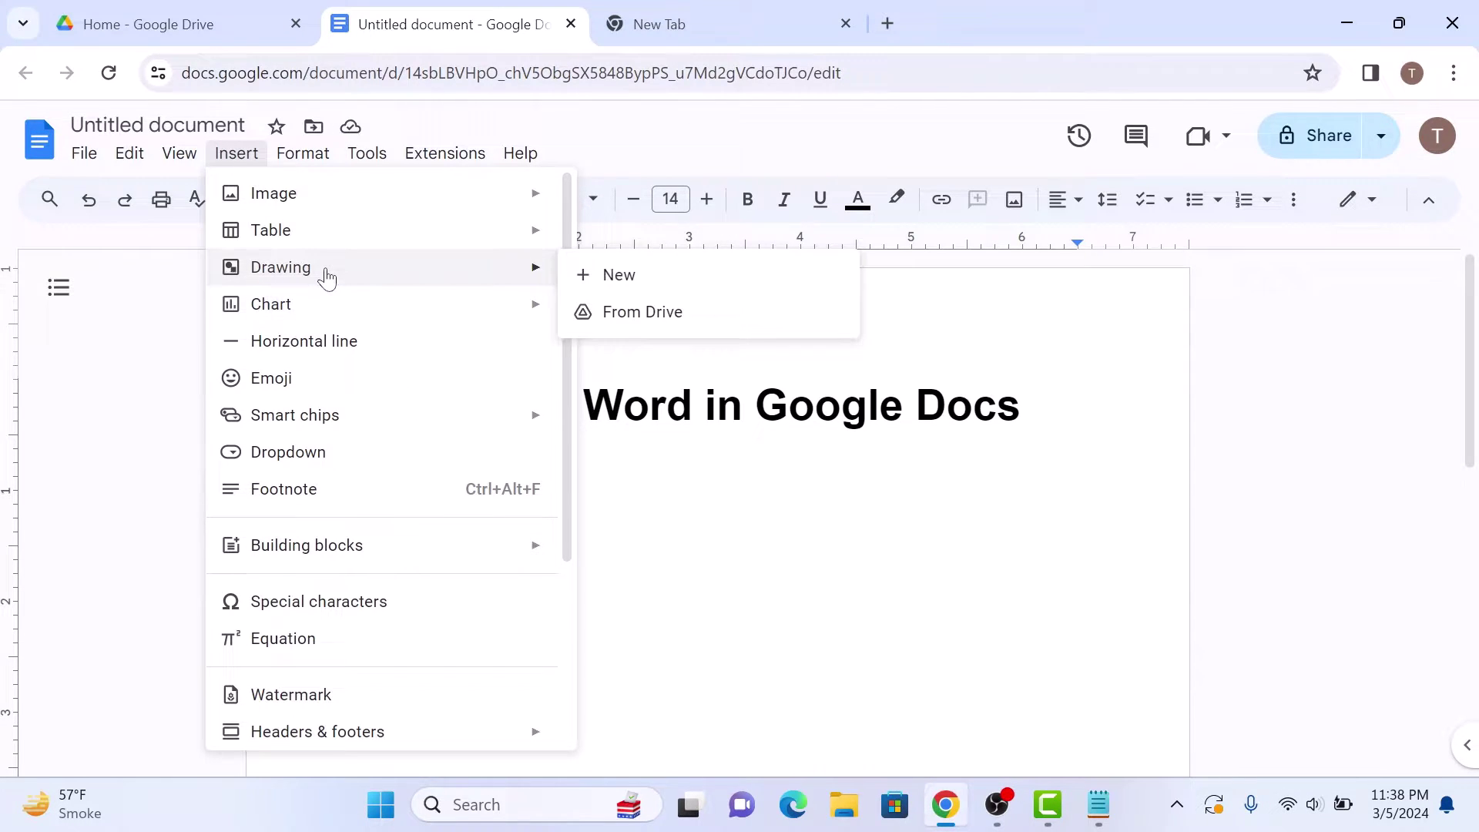
pyautogui.click(640, 275)
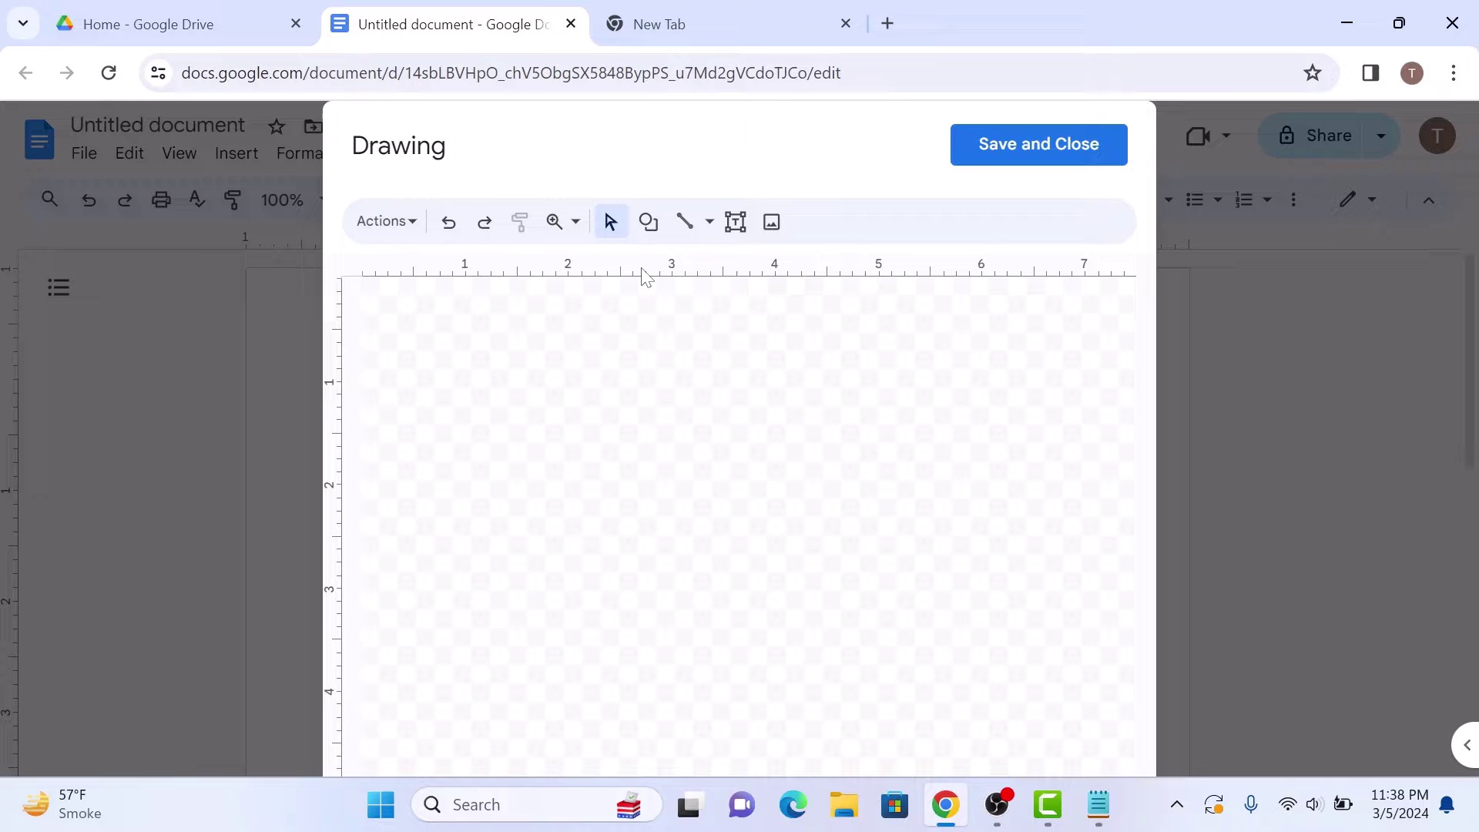
# - Choose the Oval shape from the Shapes list in the drawing tool
pyautogui.click(651, 228)
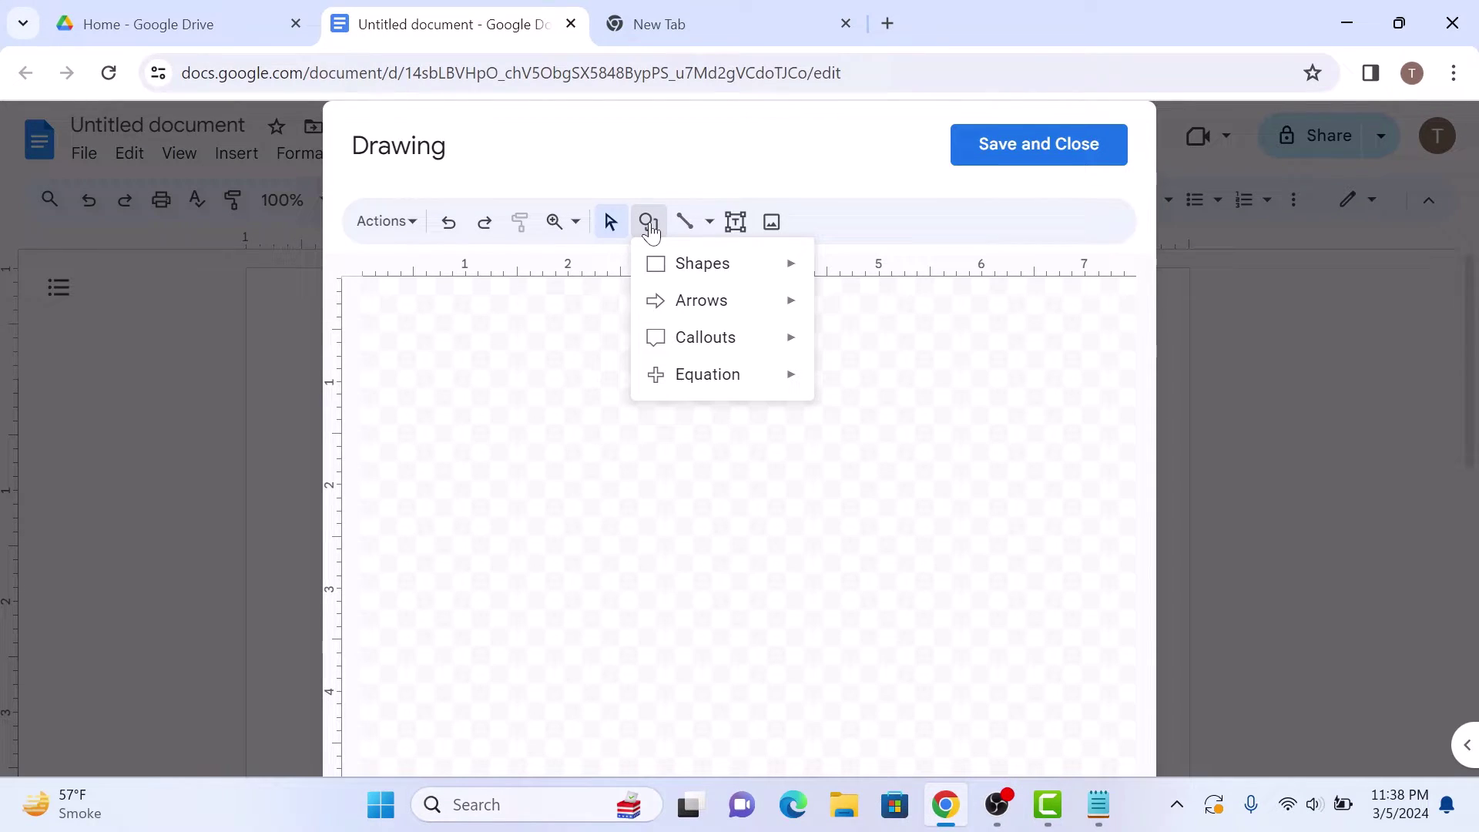
pyautogui.moveTo(702, 264)
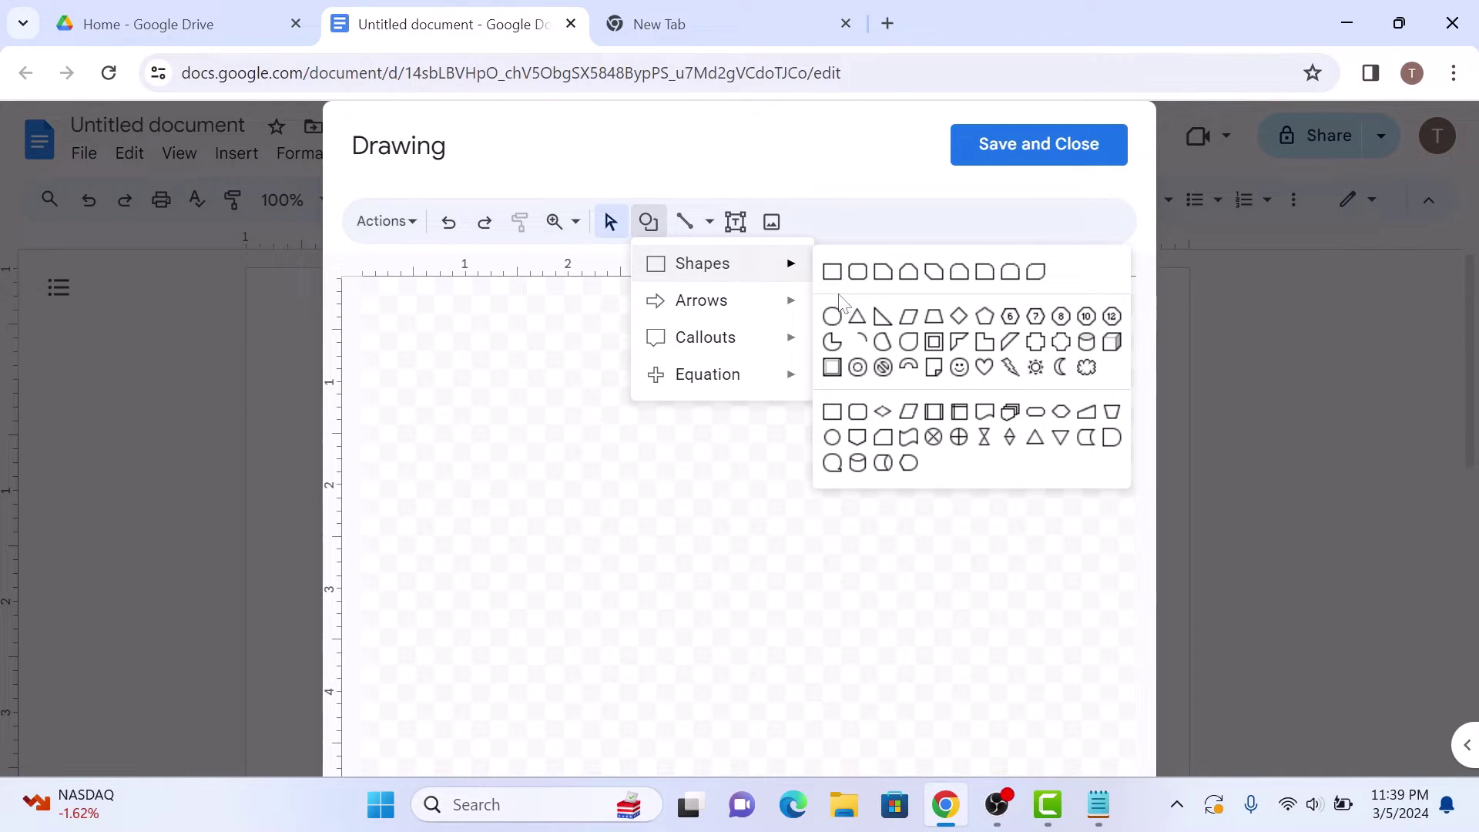
pyautogui.click(836, 320)
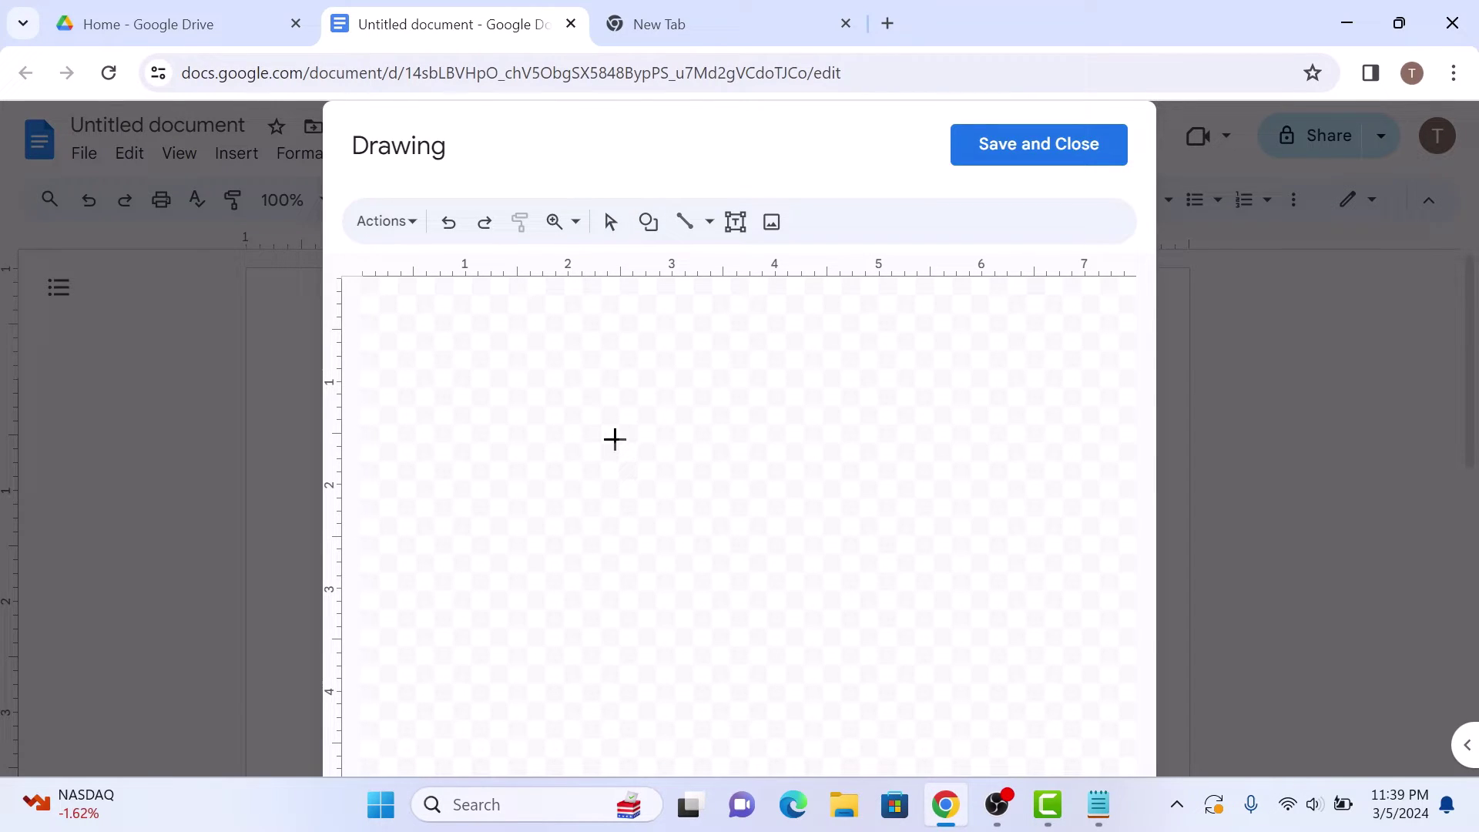
# - Drag near the canvas centre to draw a light blue oval
pyautogui.moveTo(598, 446)
pyautogui.mouseDown()
pyautogui.moveTo(693, 511)
pyautogui.moveTo(768, 595)
pyautogui.mouseUp()
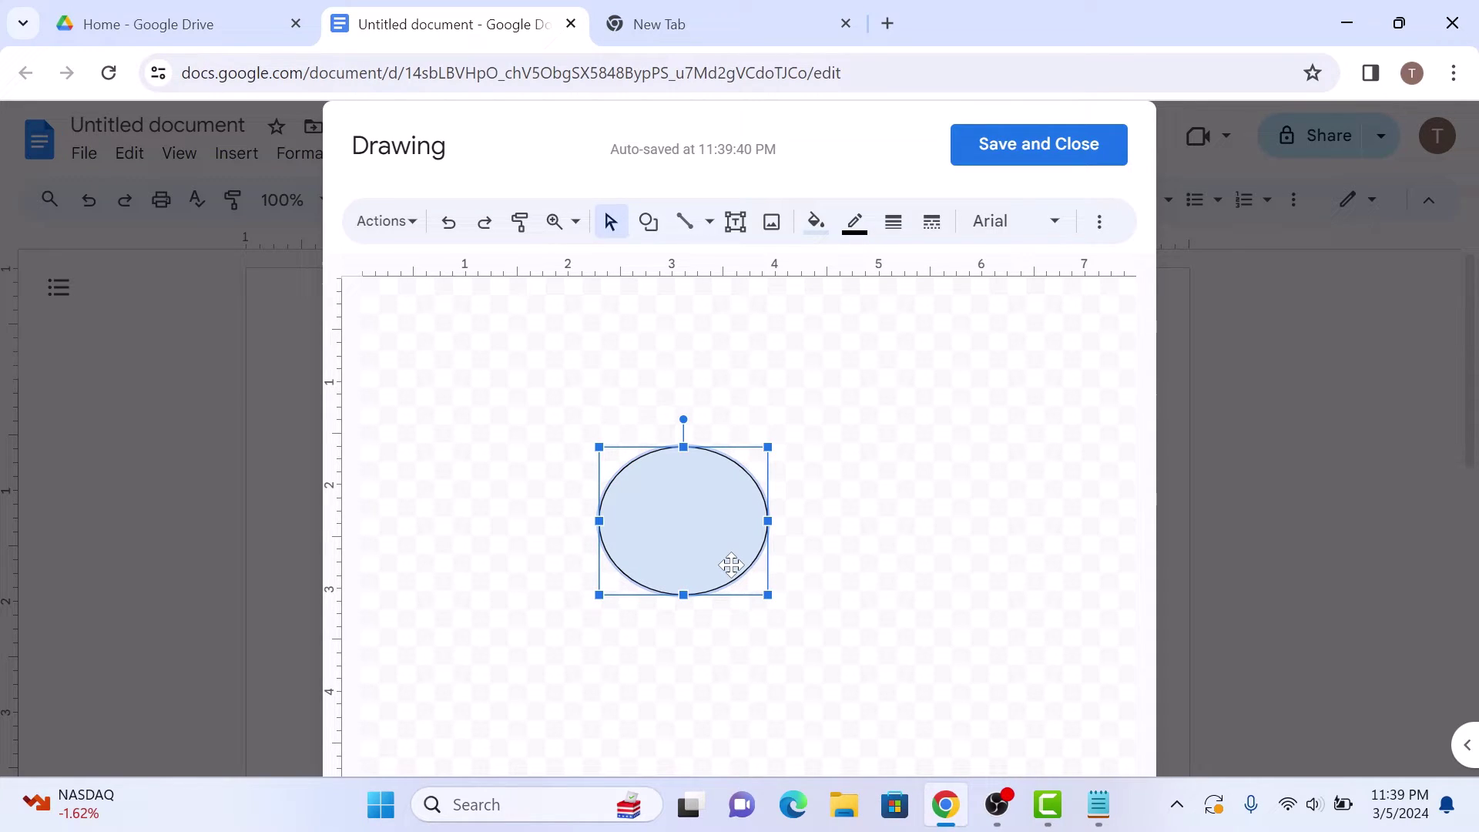
# - Give the oval a transparent fill and a blue border
pyautogui.click(817, 224)
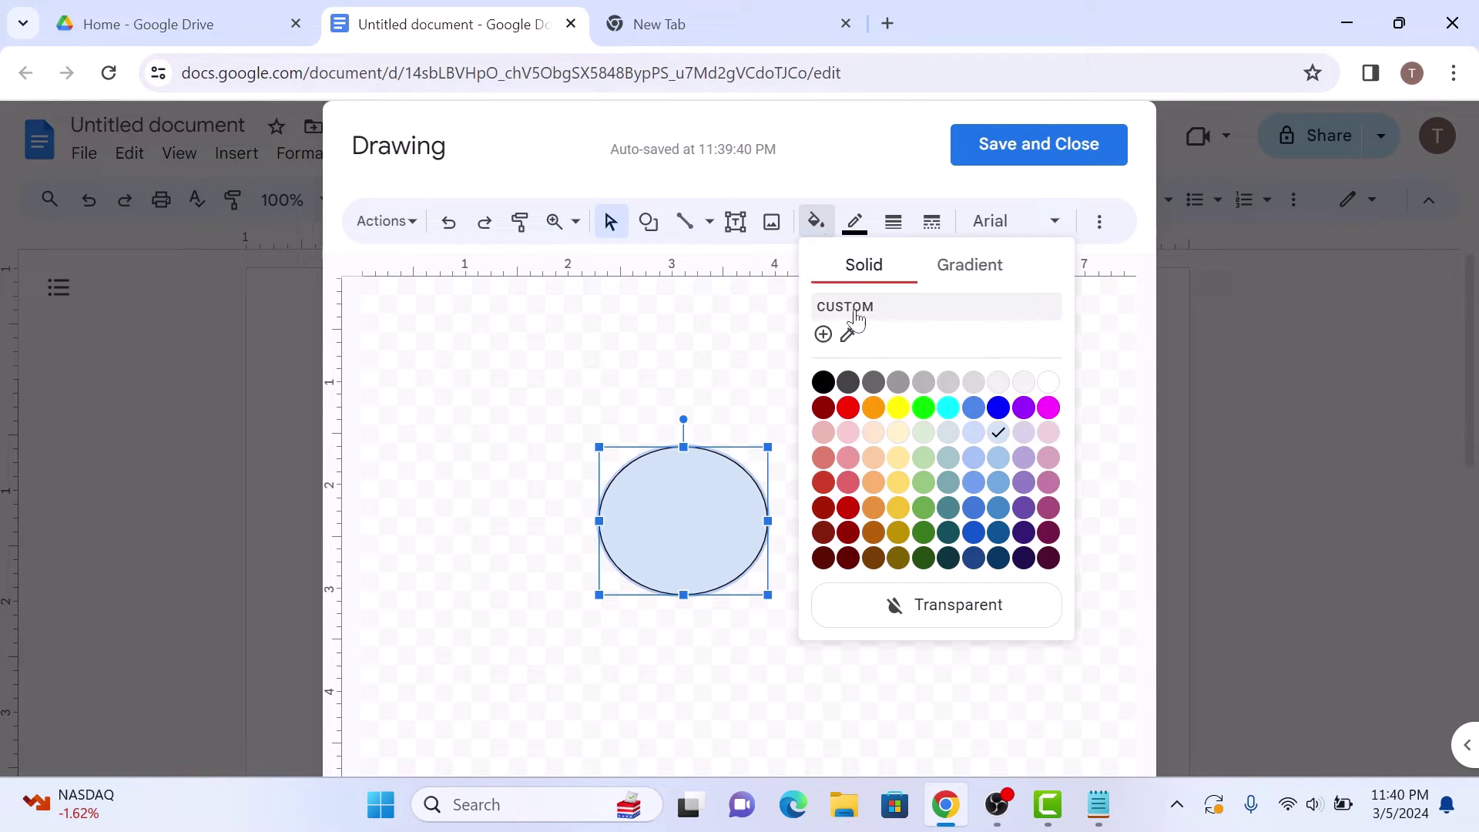
pyautogui.click(977, 605)
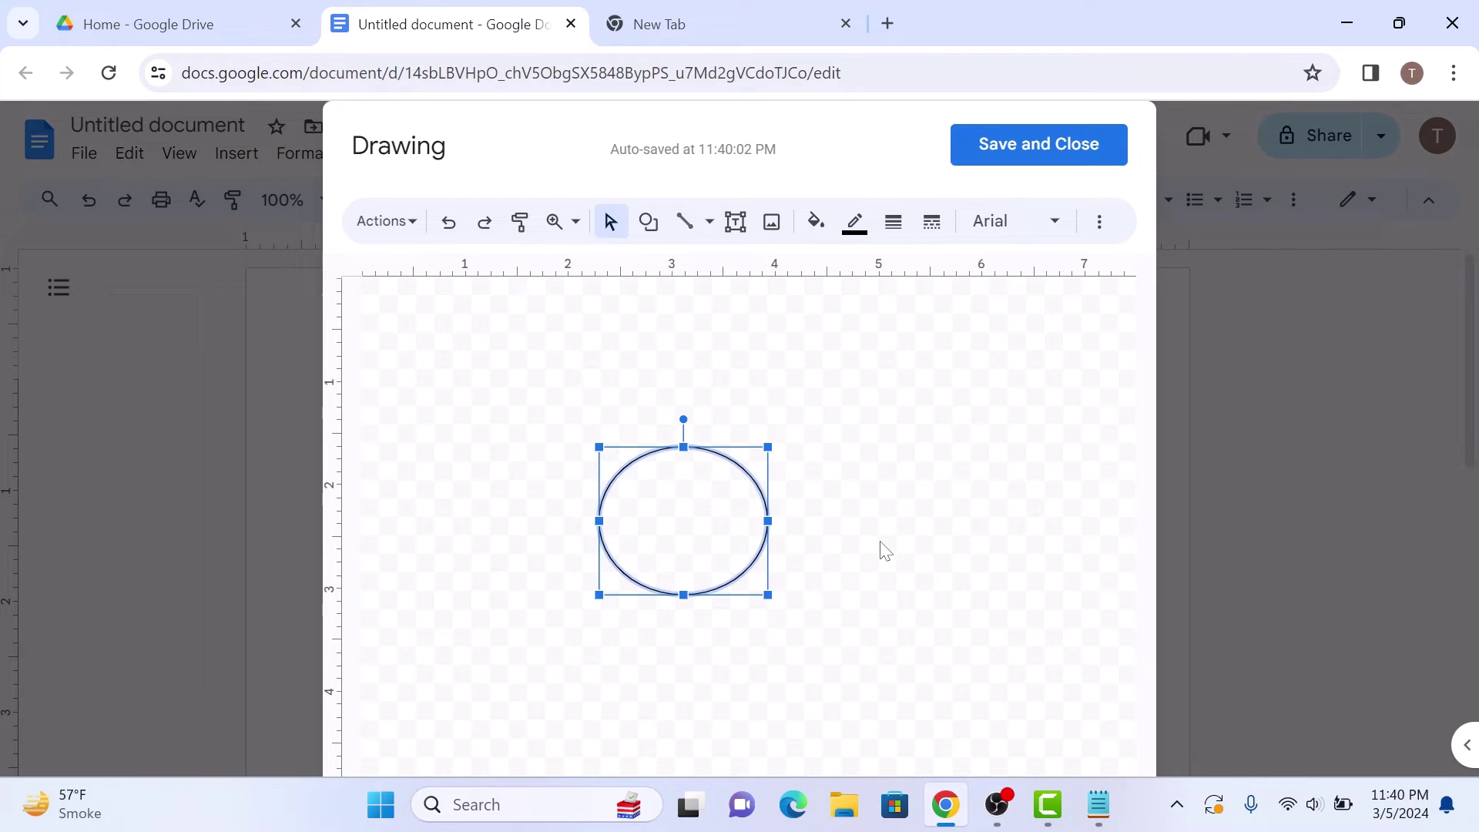
pyautogui.click(855, 220)
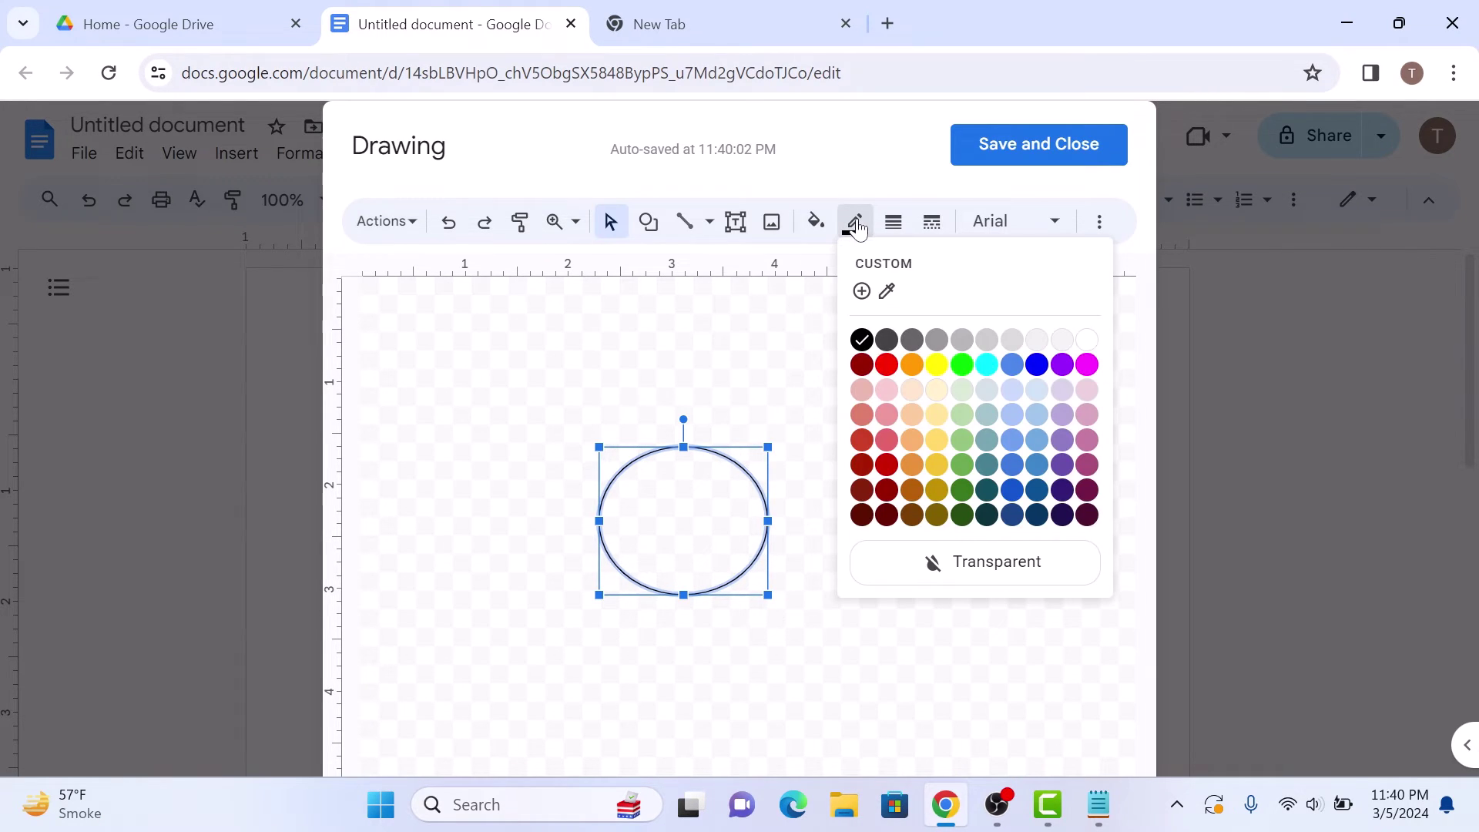
pyautogui.click(1037, 365)
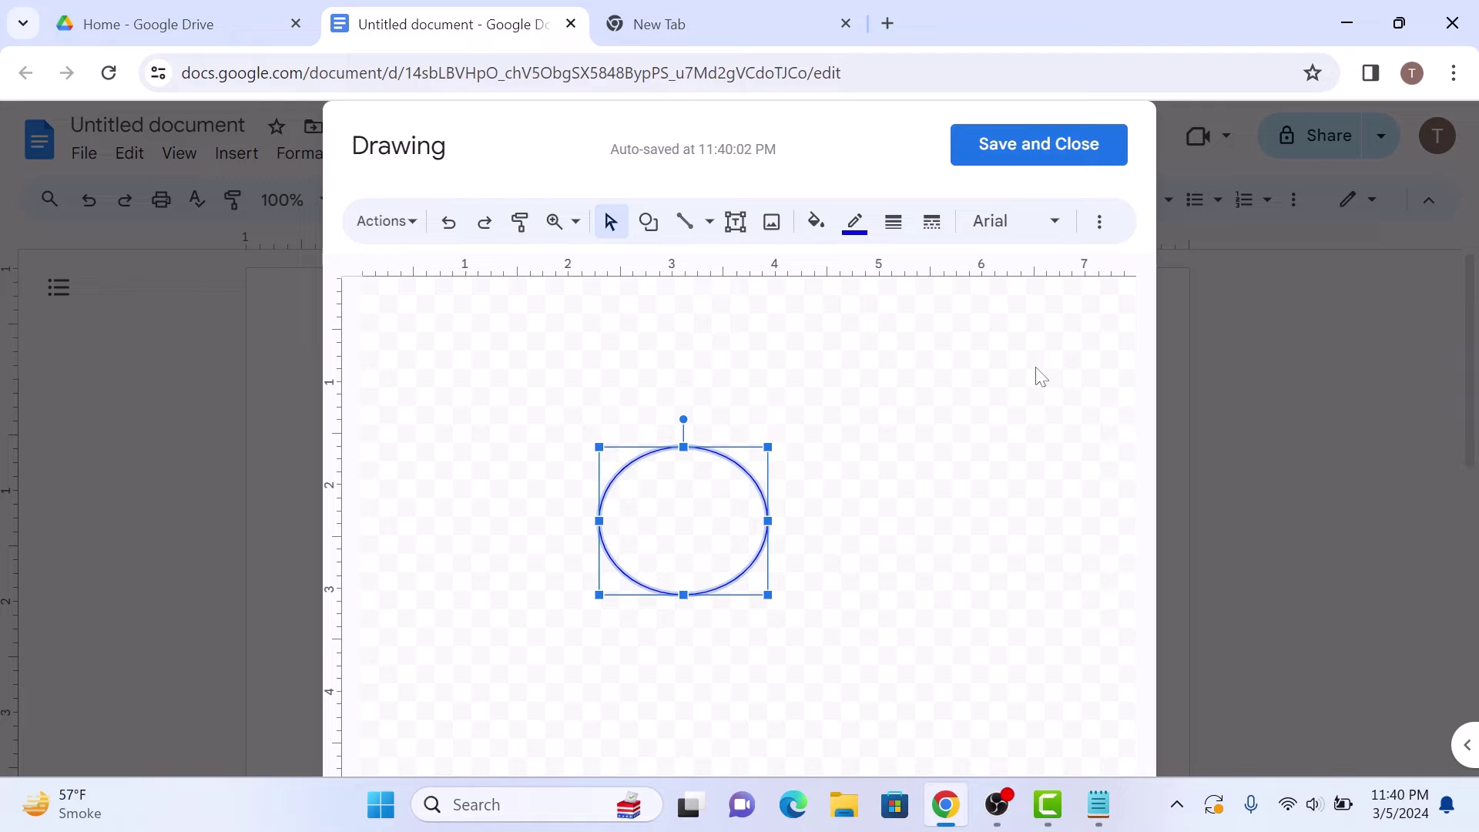
# - Add 'Text Inside' to the oval at size 13, then save and insert the drawing
pyautogui.doubleClick(679, 521)
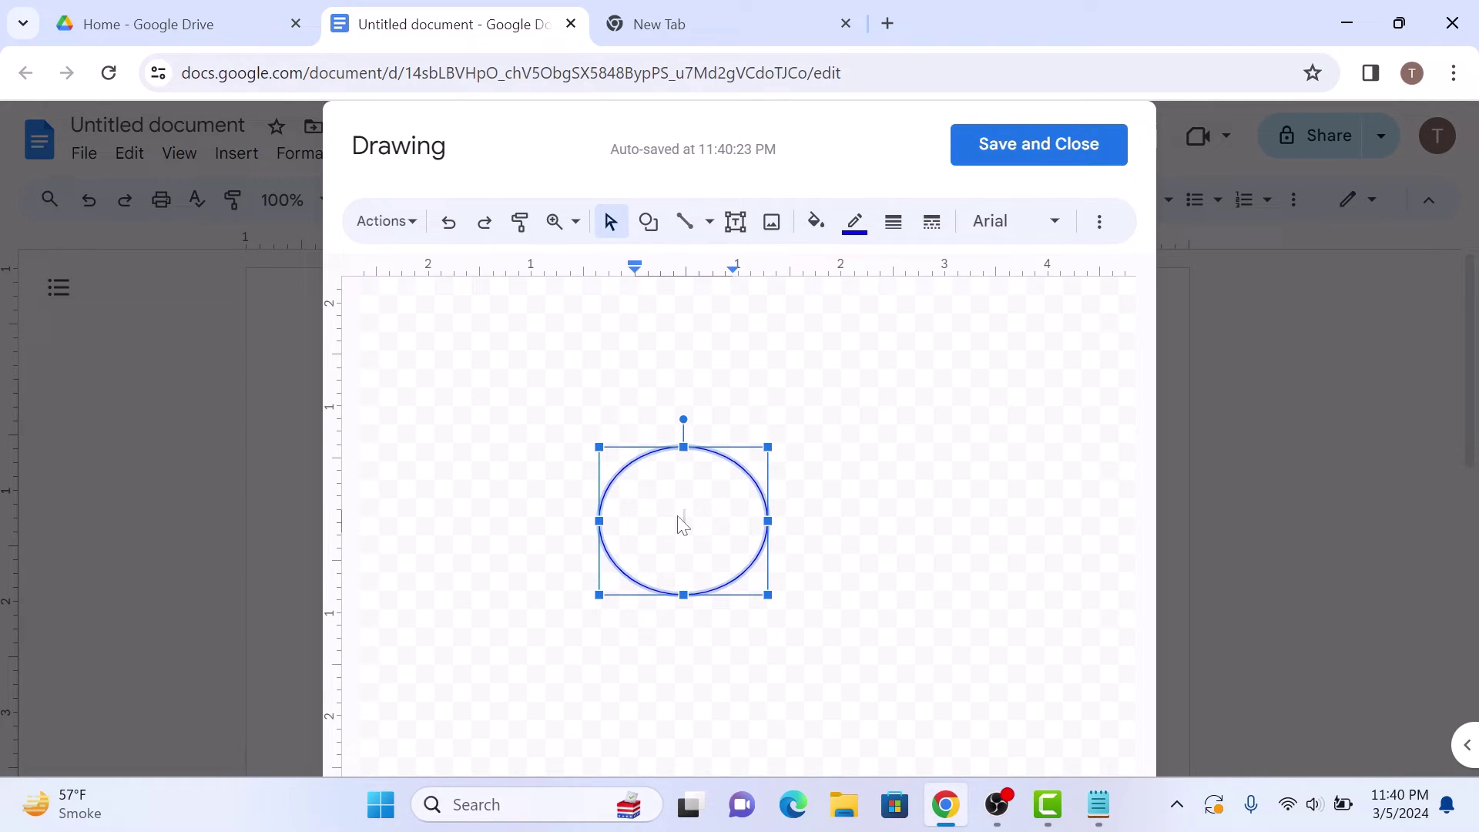
pyautogui.write('Text Inside')
pyautogui.hotkey('ctrl', 'a')
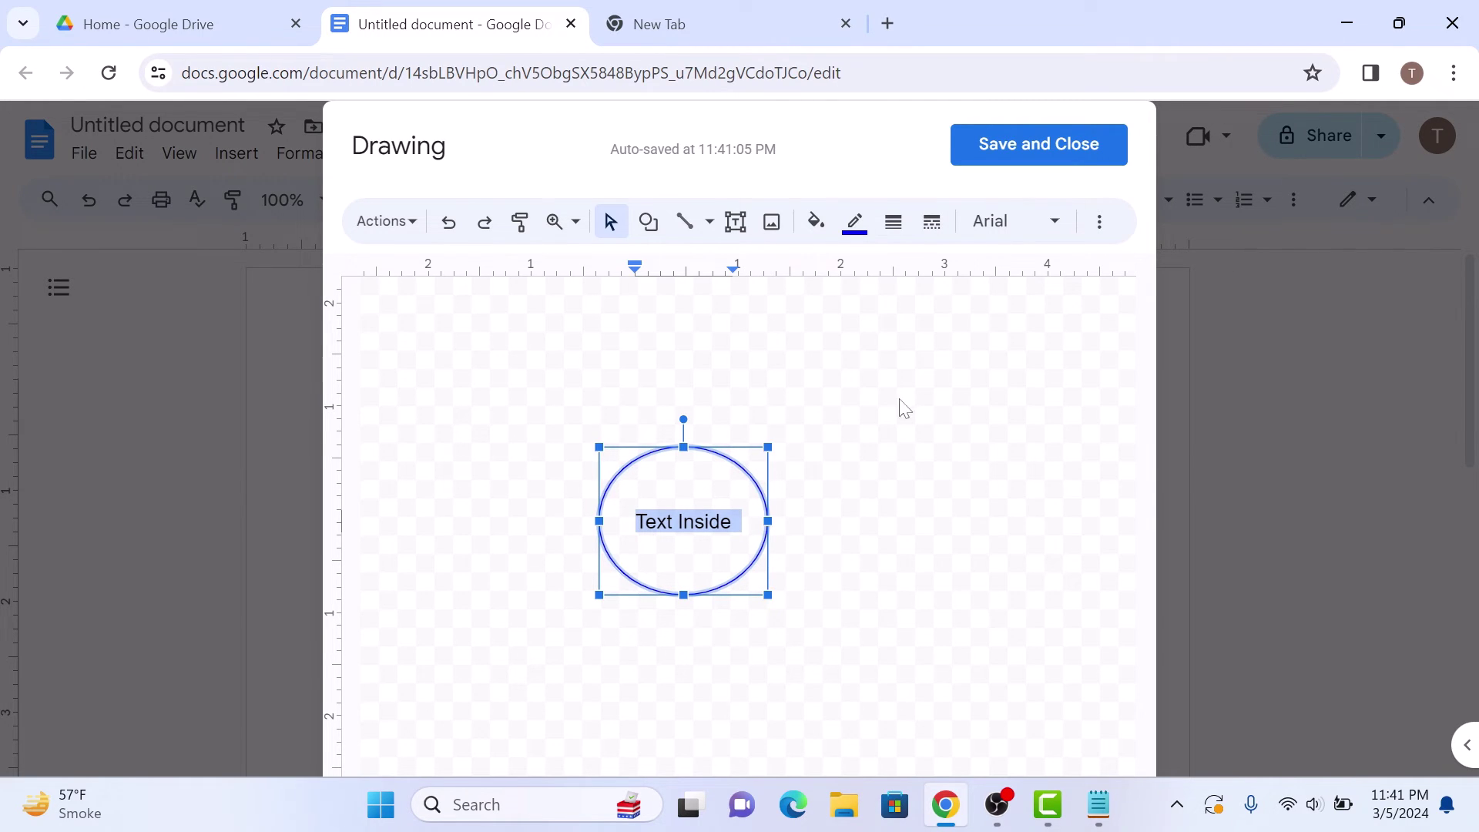
pyautogui.click(1099, 220)
pyautogui.click(612, 267)
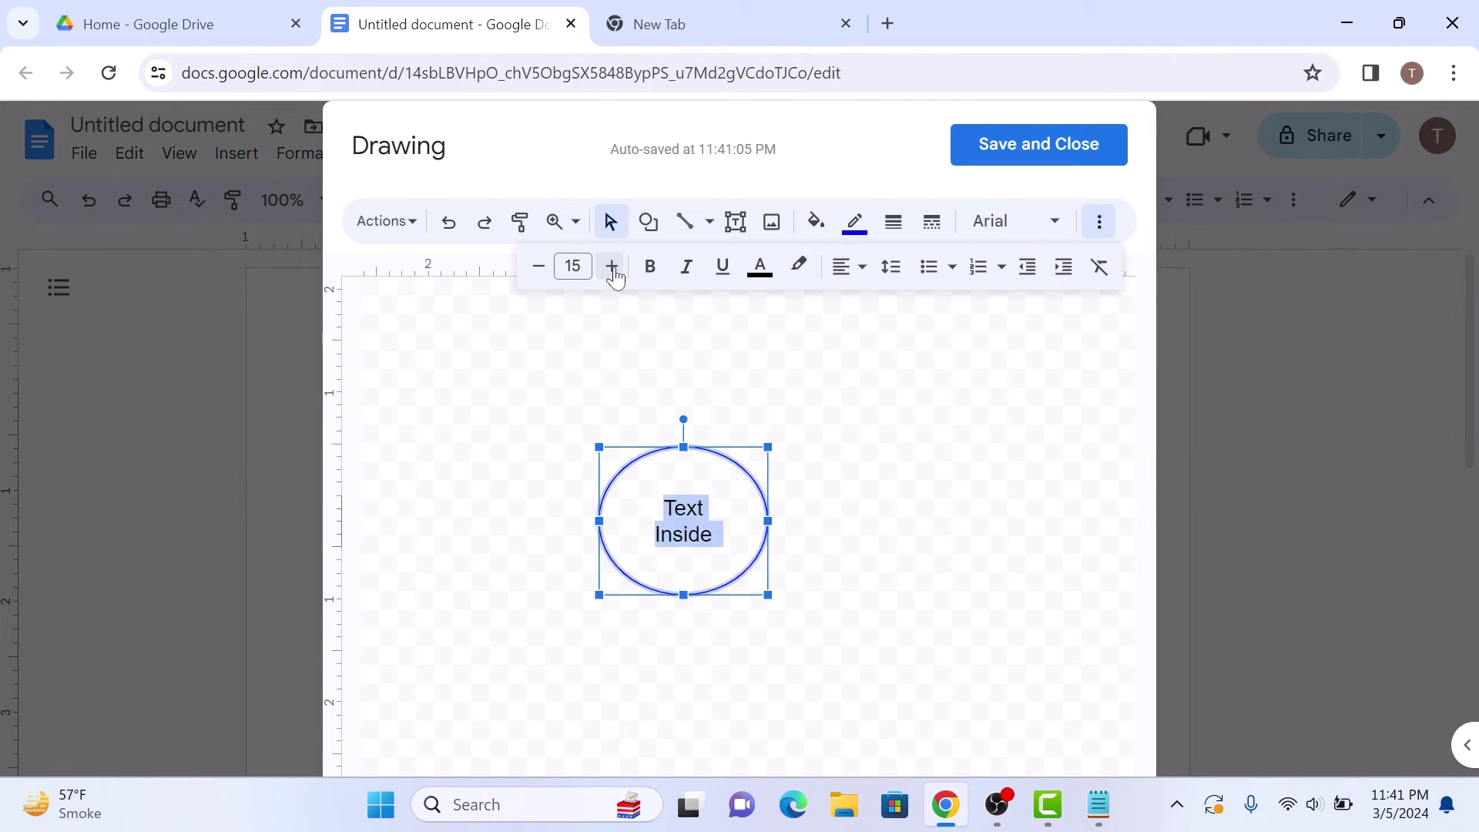
pyautogui.click(540, 277)
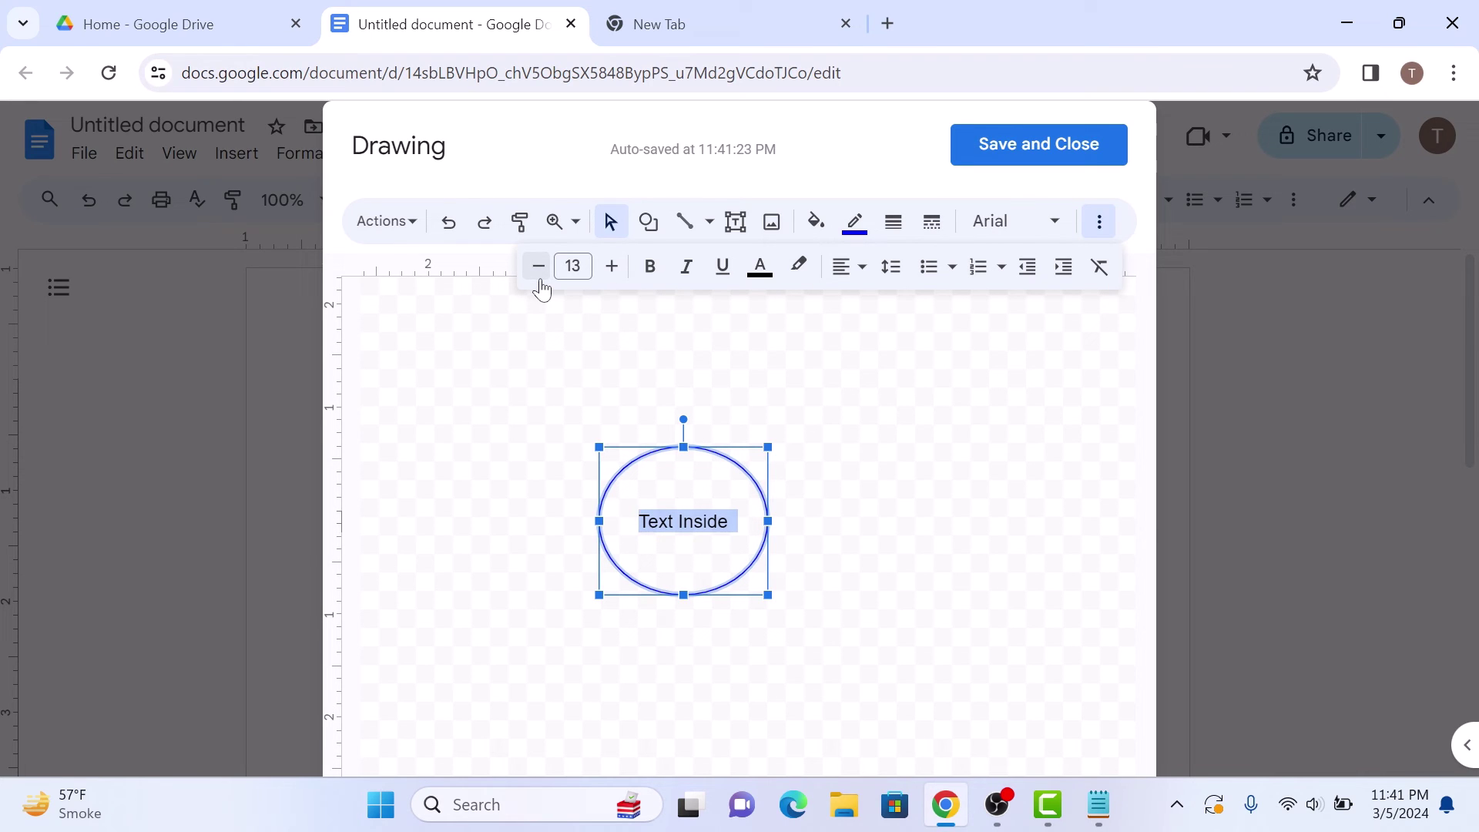
pyautogui.click(1050, 149)
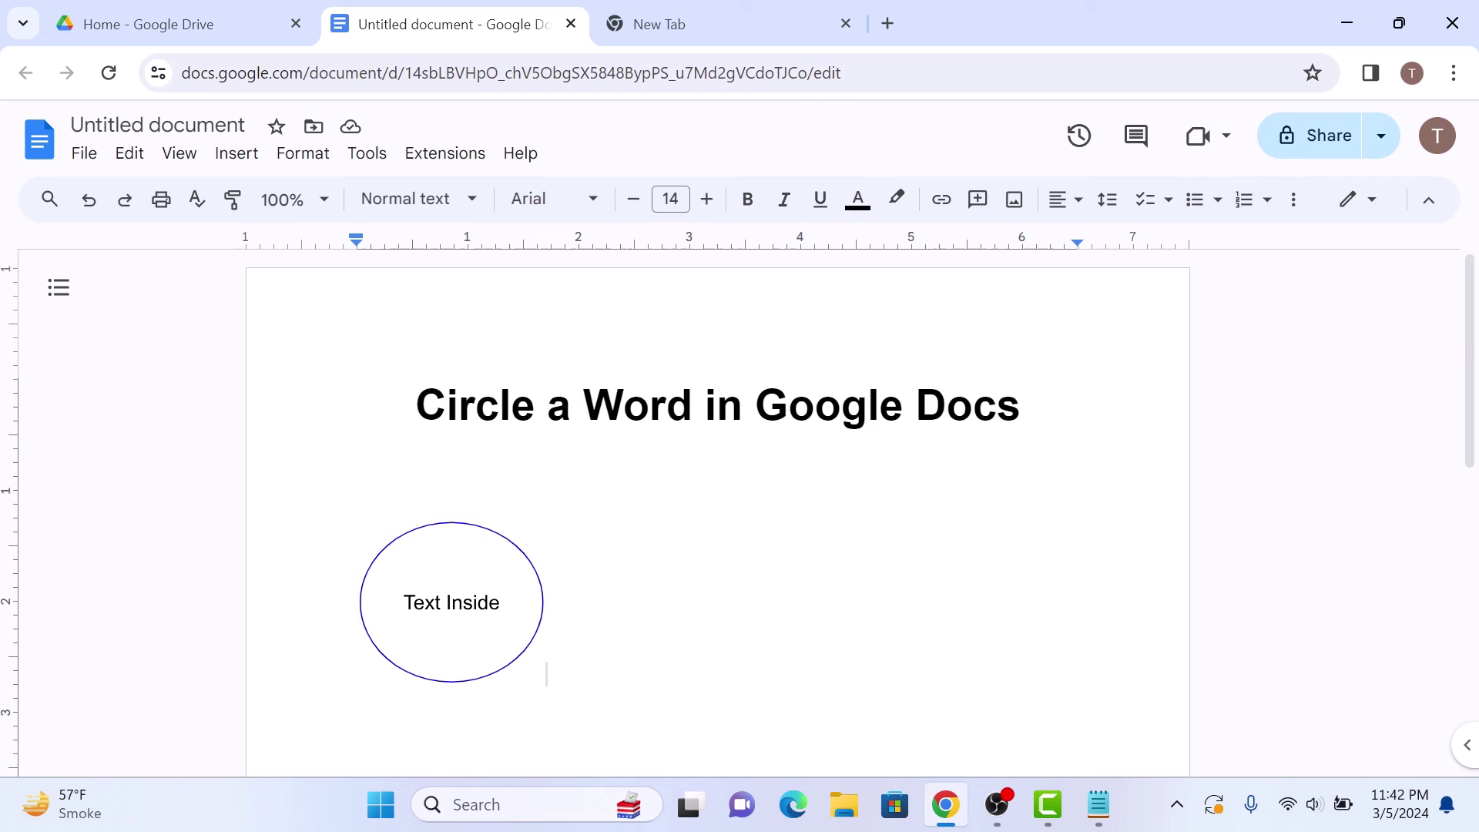